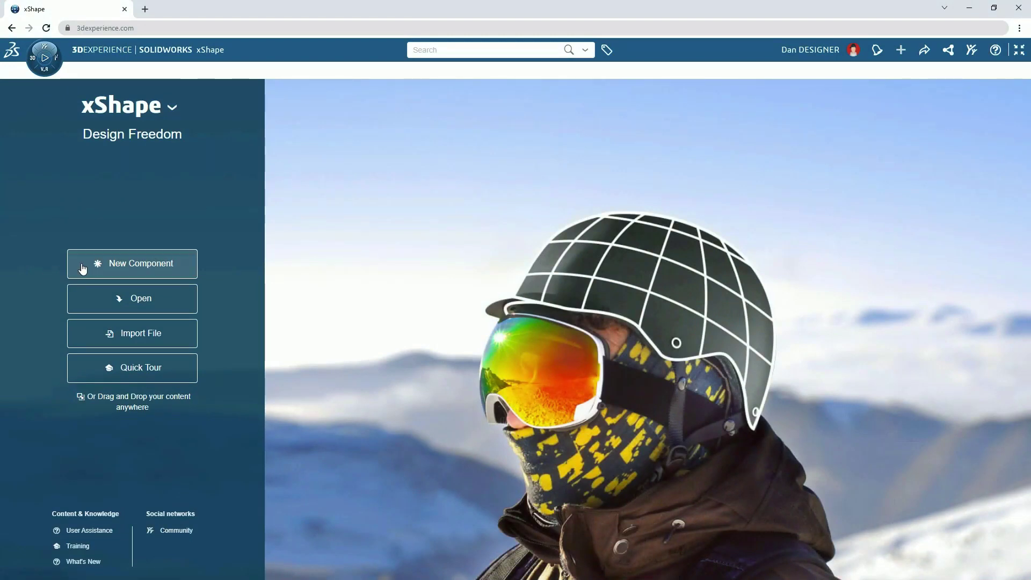
- Create the Sea Scooter Shape component and place a QuadBall over the scooter sketch
click(82, 266)
click(643, 255)
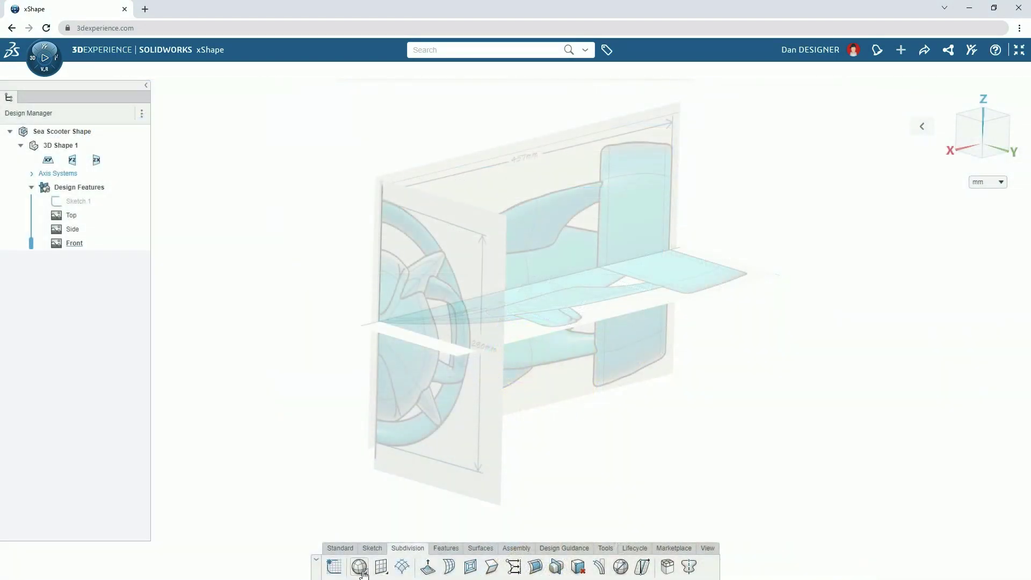
click(362, 572)
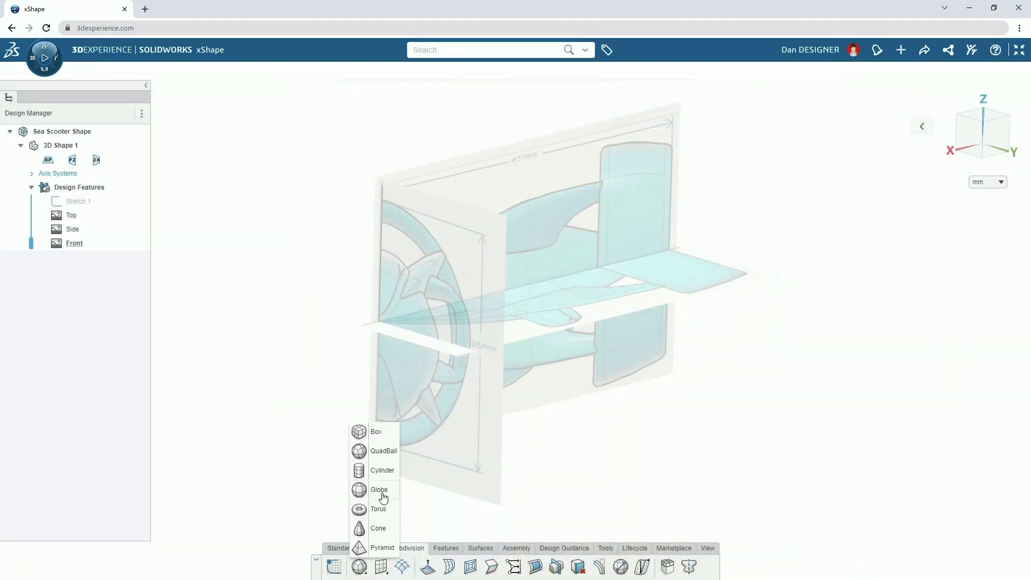
click(382, 451)
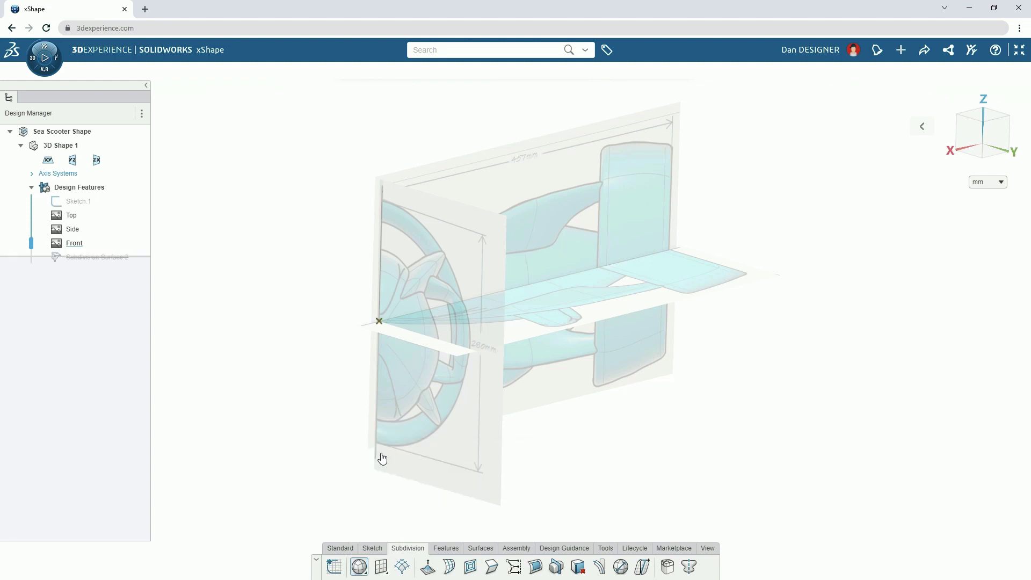
click(380, 321)
- Scale the QuadBall to 132% and size its bounding box to 150 along X
drag(212, 173, 223, 176)
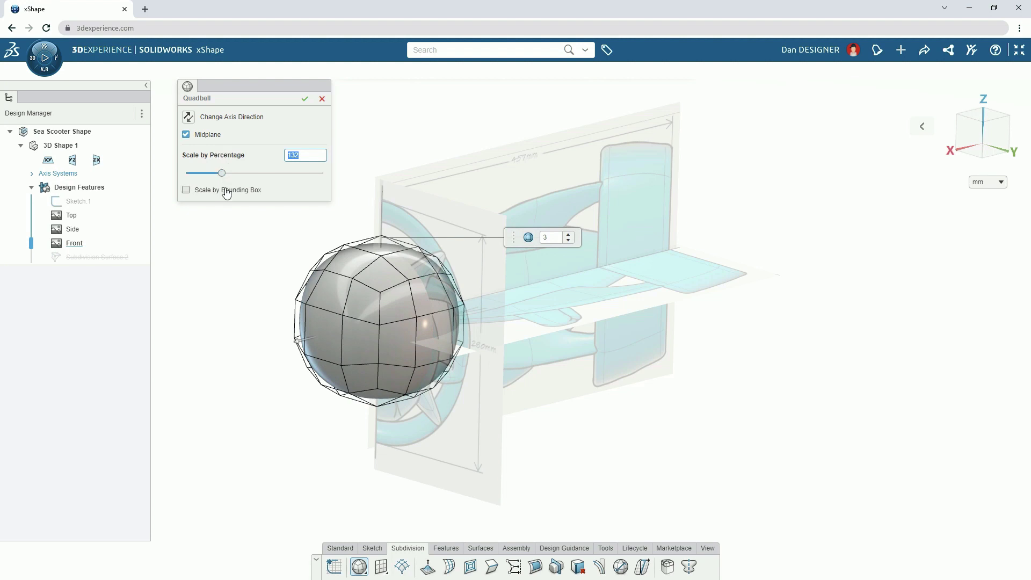
click(236, 190)
click(267, 207)
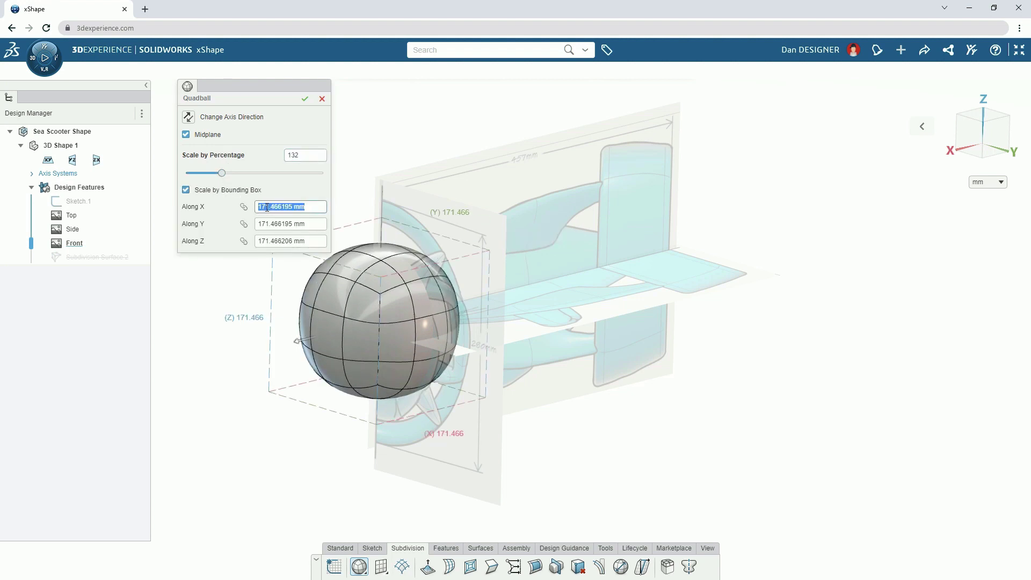
text(150)
key(Return)
click(304, 98)
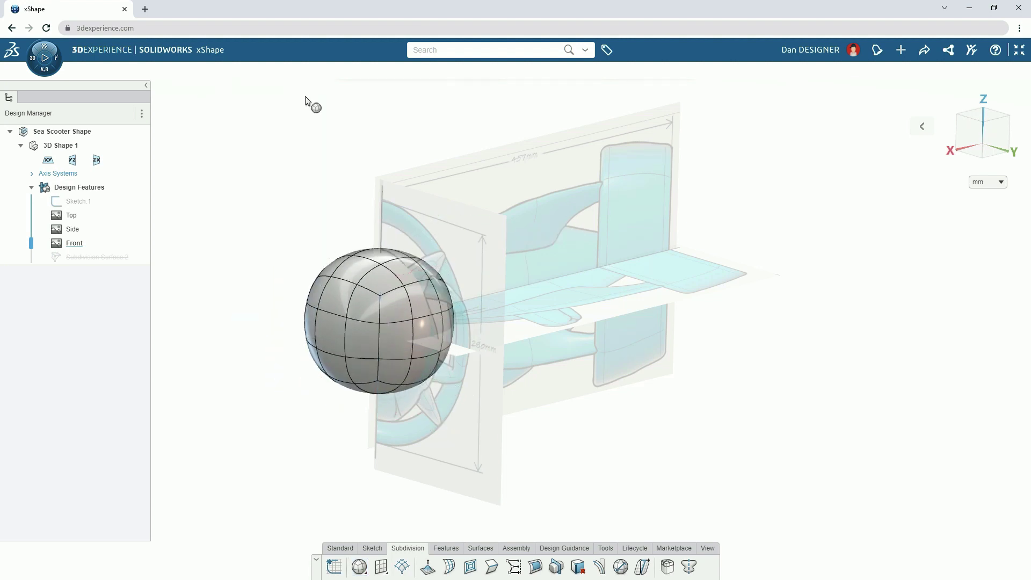
- Stretch the sphere along X into a teardrop and insert edge loops around the top face loop
drag(436, 326, 582, 323)
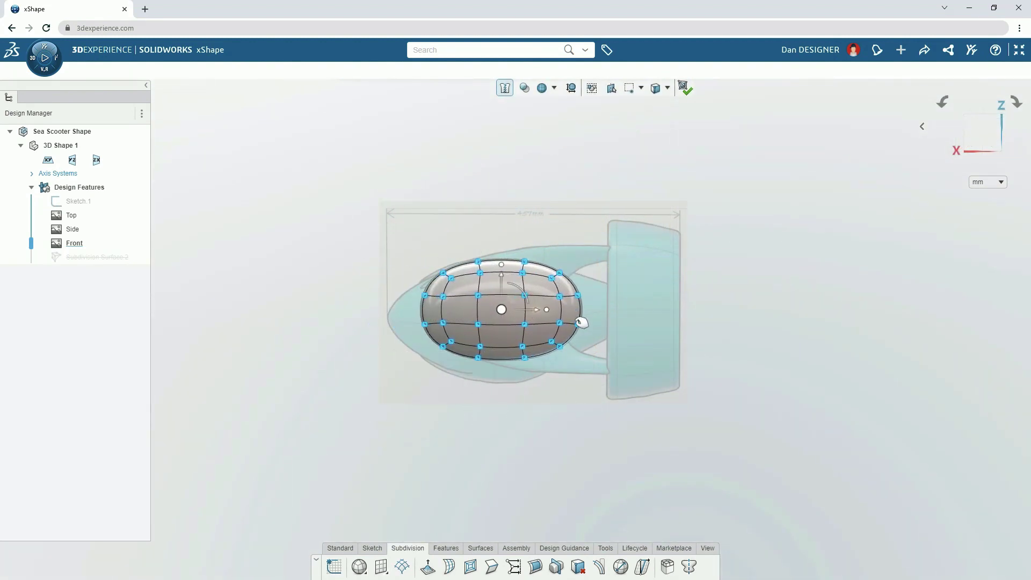
drag(364, 209, 500, 297)
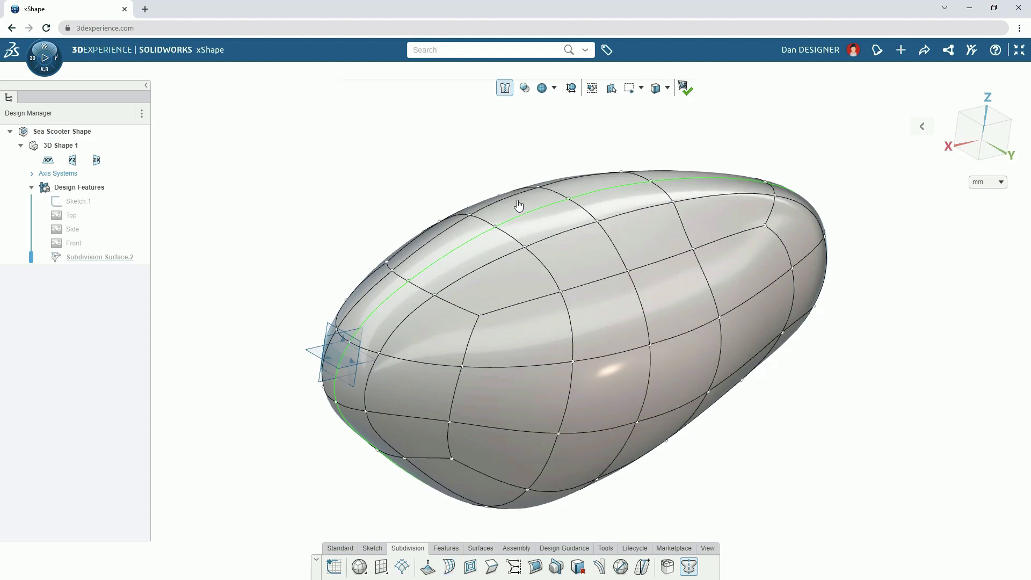
double_click(536, 278)
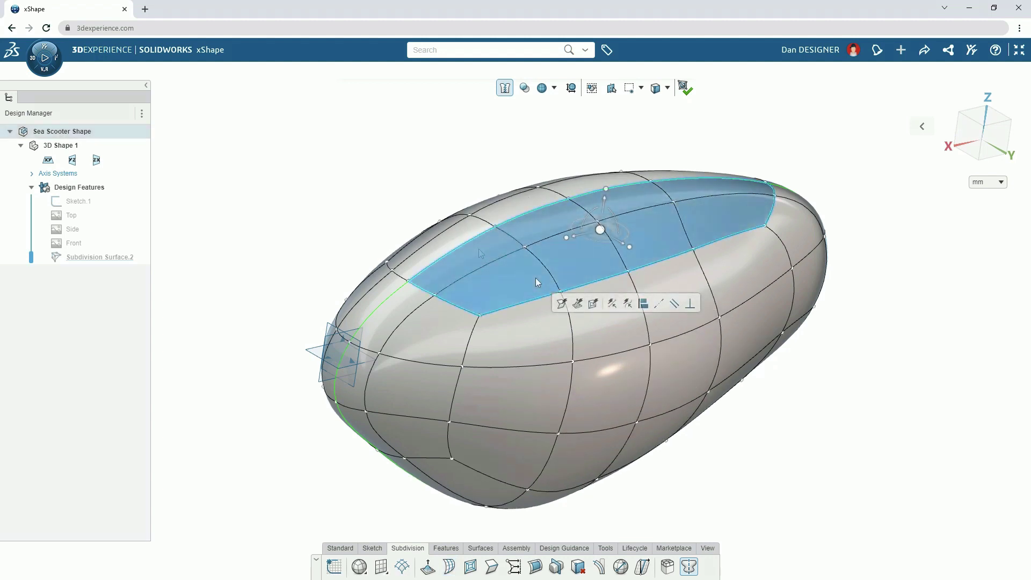
click(596, 306)
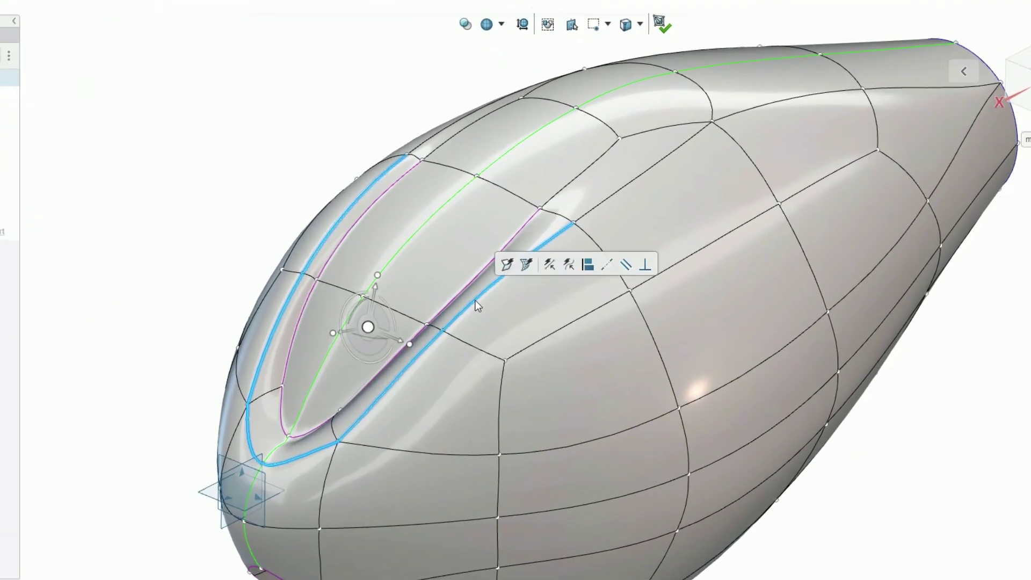
- Crease the top loop's edges into a sharp groove at crease weight 100
click(507, 265)
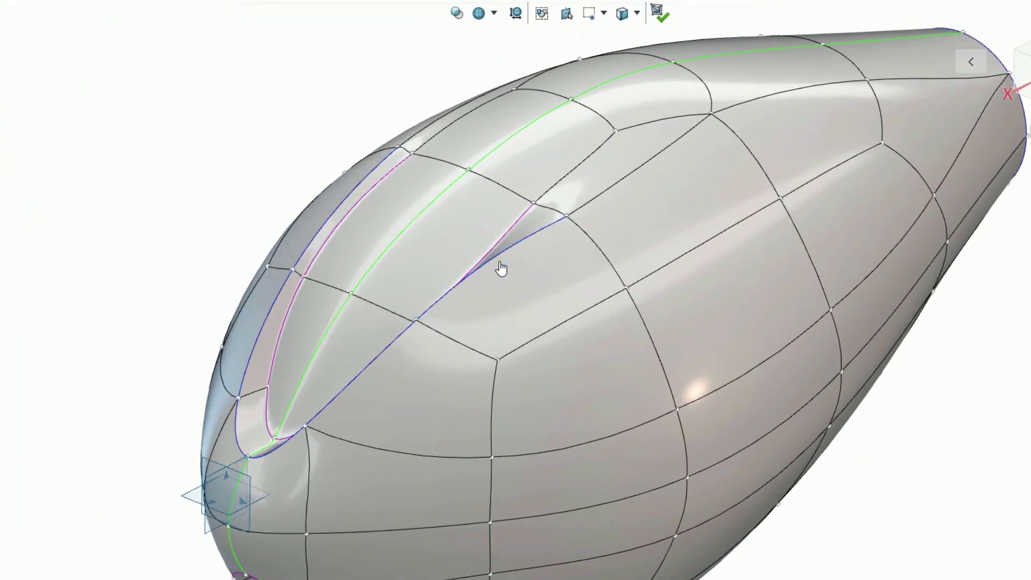
click(498, 262)
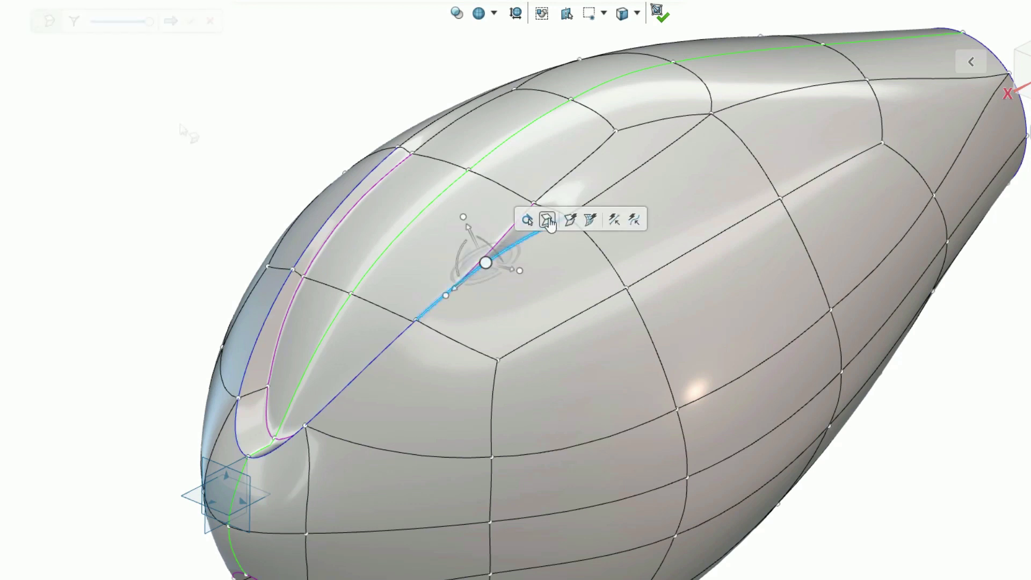
click(547, 216)
mouse_move(150, 21)
mouse_down()
mouse_move(123, 27)
mouse_move(154, 22)
mouse_up()
click(75, 21)
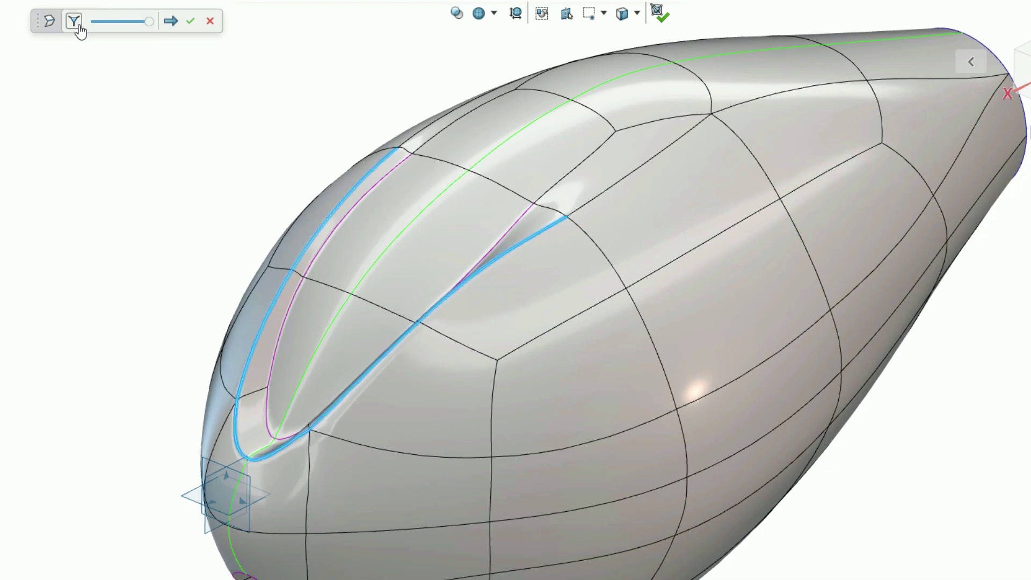
click(661, 17)
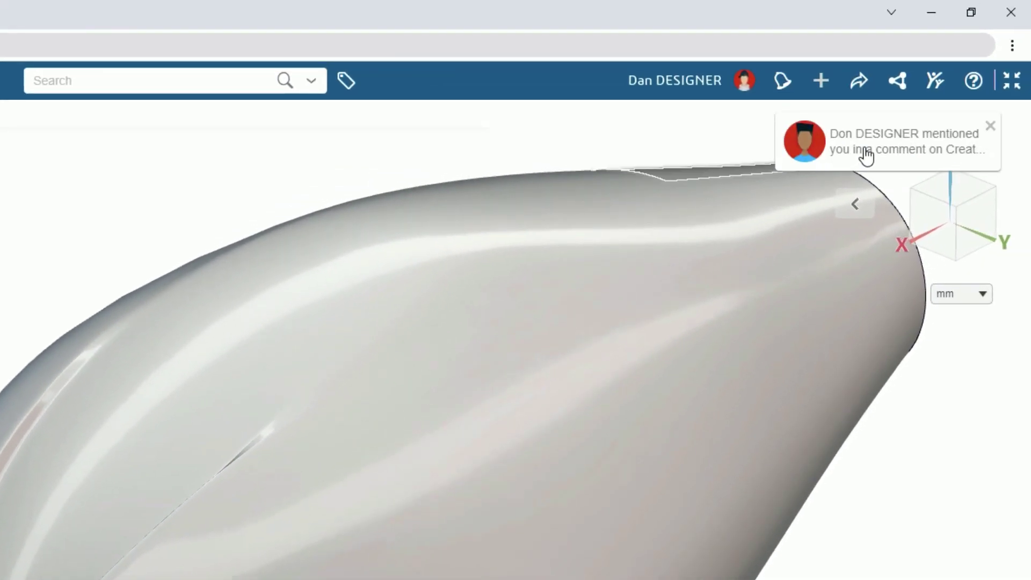
- Reply to the comment mentioning you with a short thank-you message
click(866, 153)
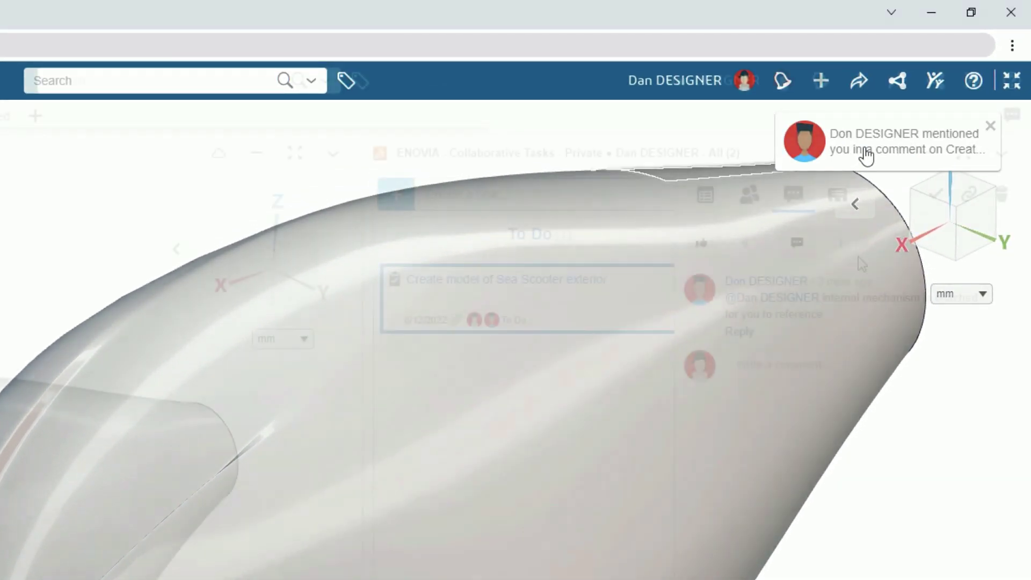
click(746, 338)
text(Great, thanks Don)
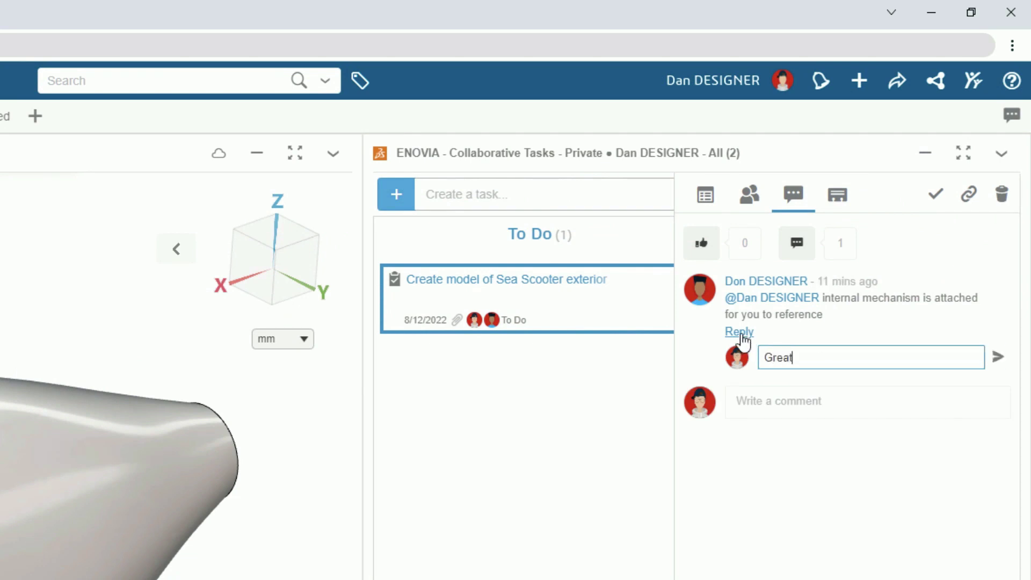
click(999, 357)
- Insert the attached Drive Assembly into the scooter model and move the exterior-model task to In Work
click(707, 195)
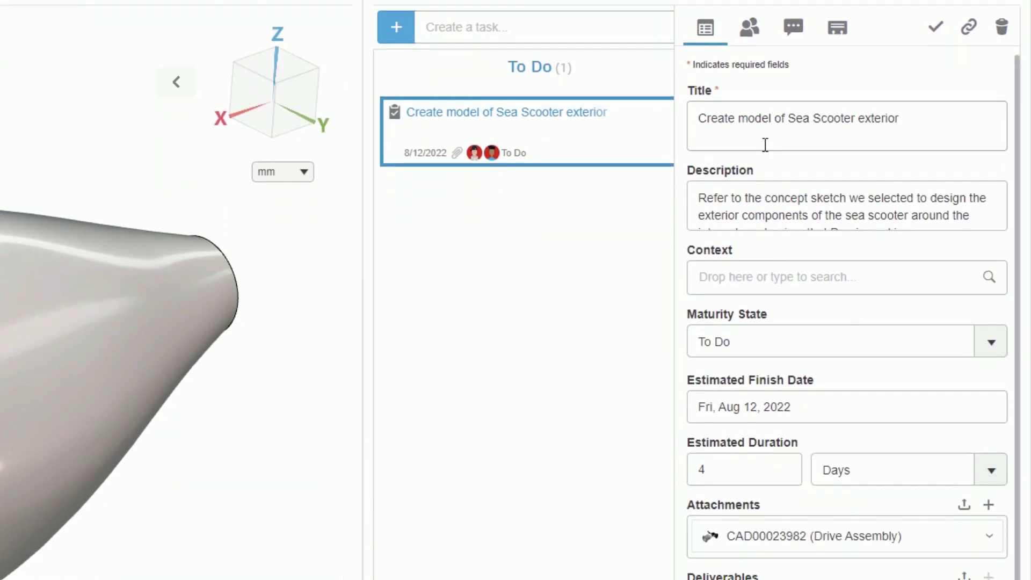
drag(835, 436, 231, 322)
drag(403, 346, 404, 349)
click(429, 468)
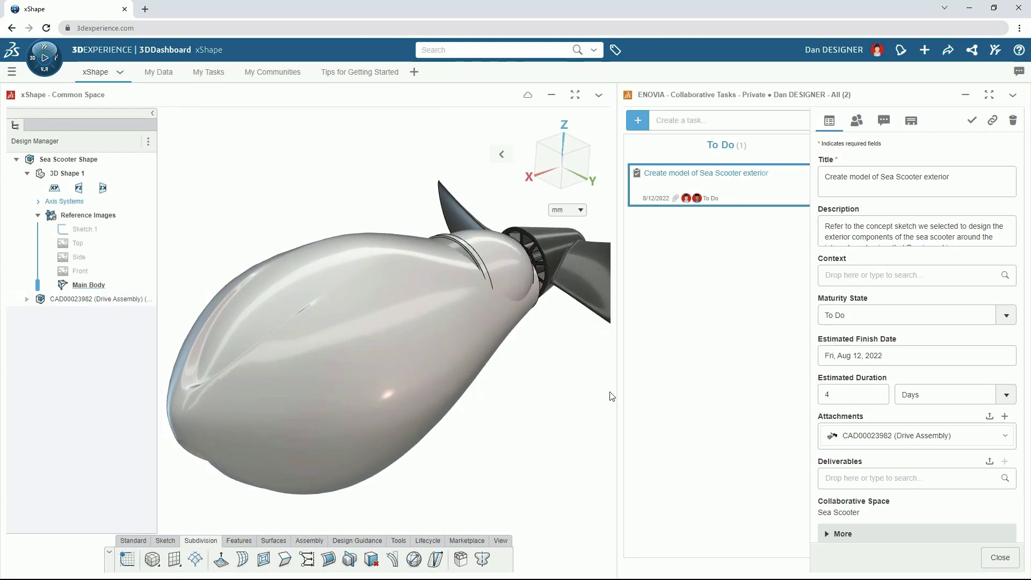
click(747, 204)
drag(747, 204, 896, 198)
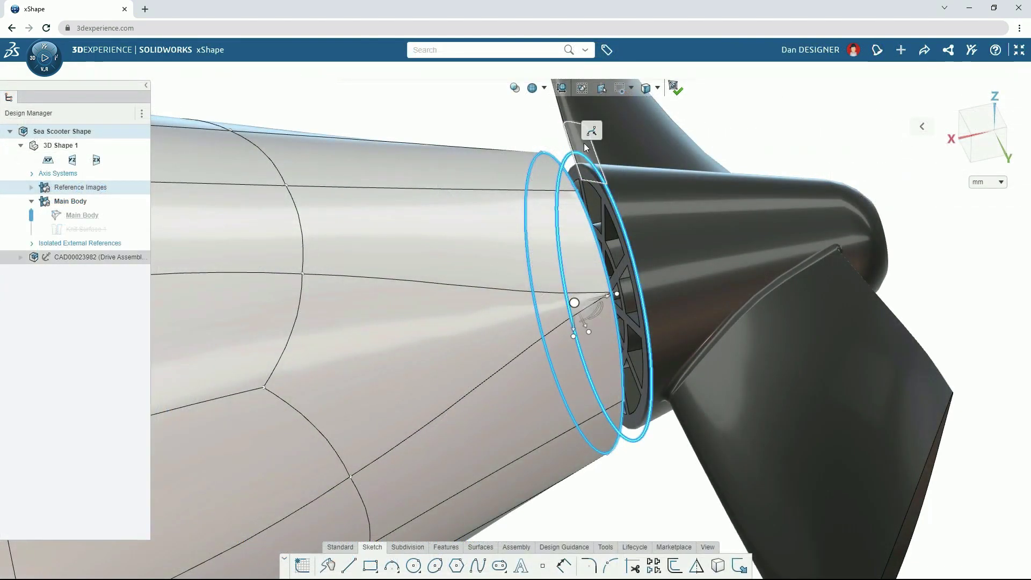
- Fit the body's rear edge loop to the drive housing rim with a 3.25 offset
click(590, 133)
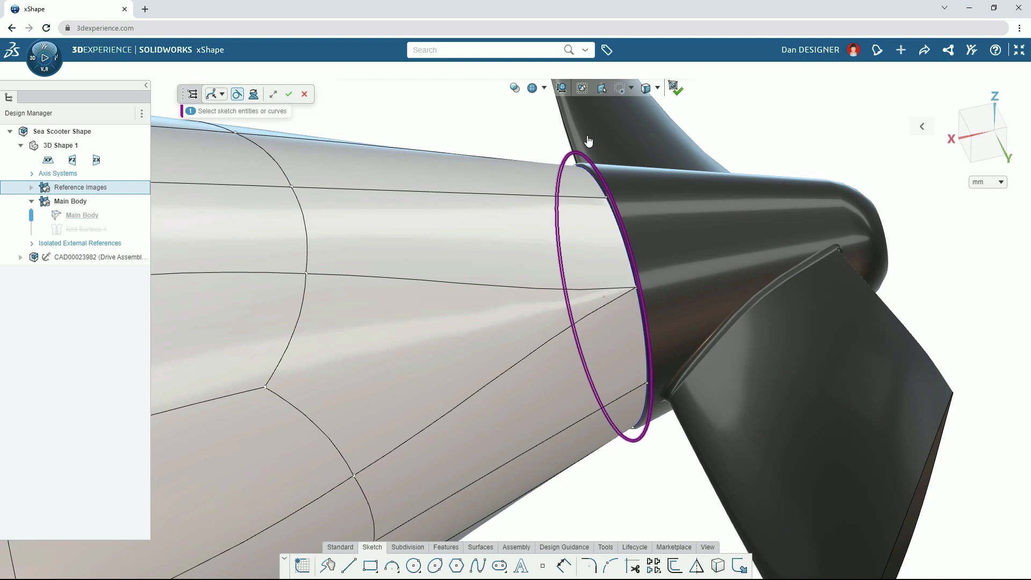
click(288, 95)
click(615, 358)
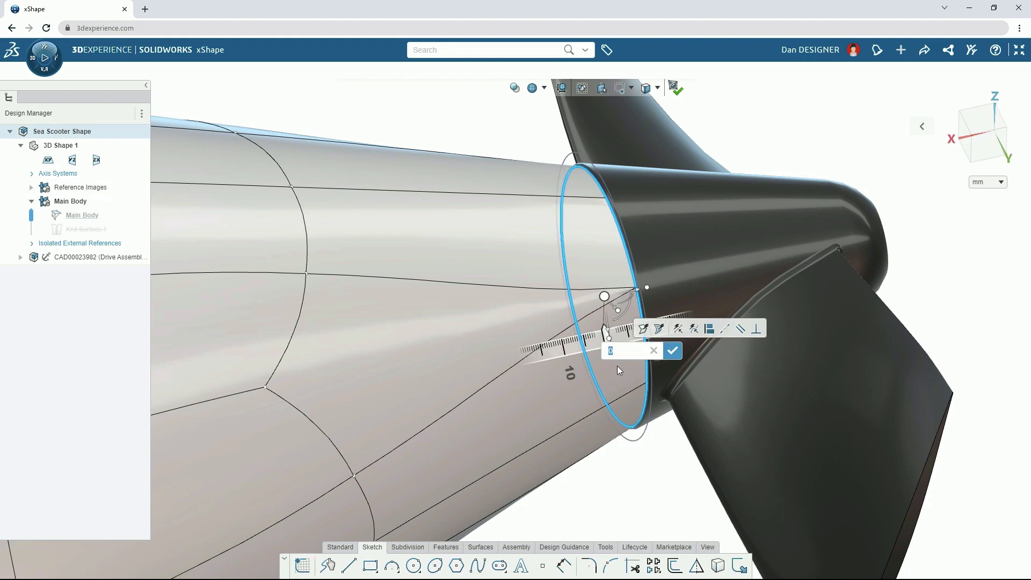
text(3.25)
click(672, 352)
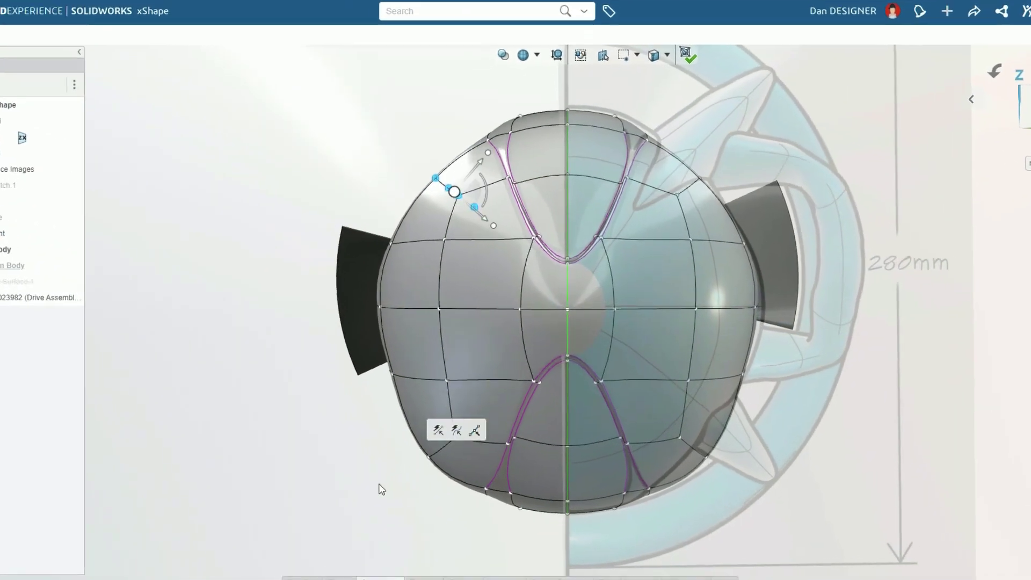
- Add edge loops to the body mesh and pull an upper face out into the fin protrusion
click(457, 431)
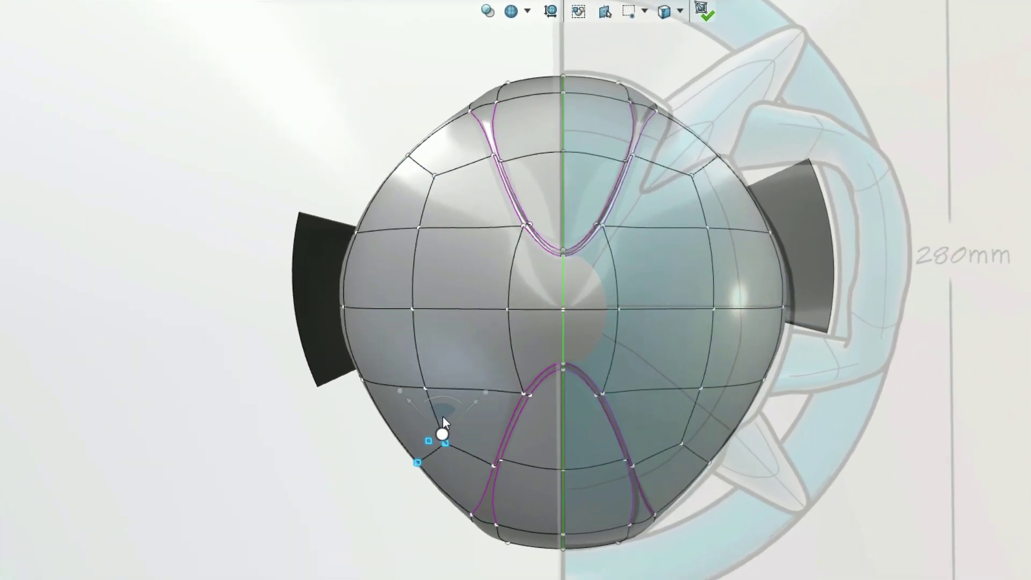
click(679, 11)
click(705, 90)
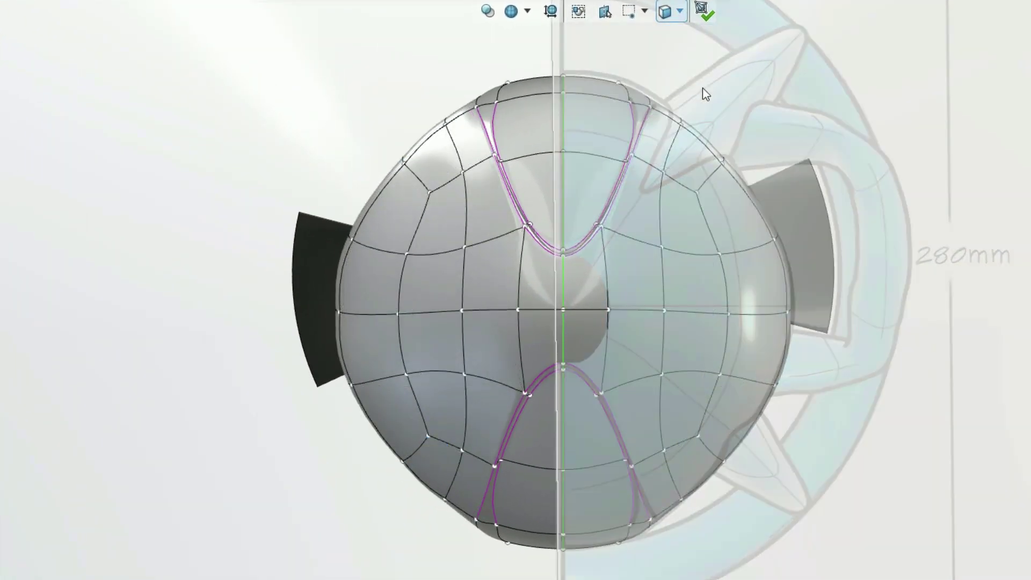
click(691, 159)
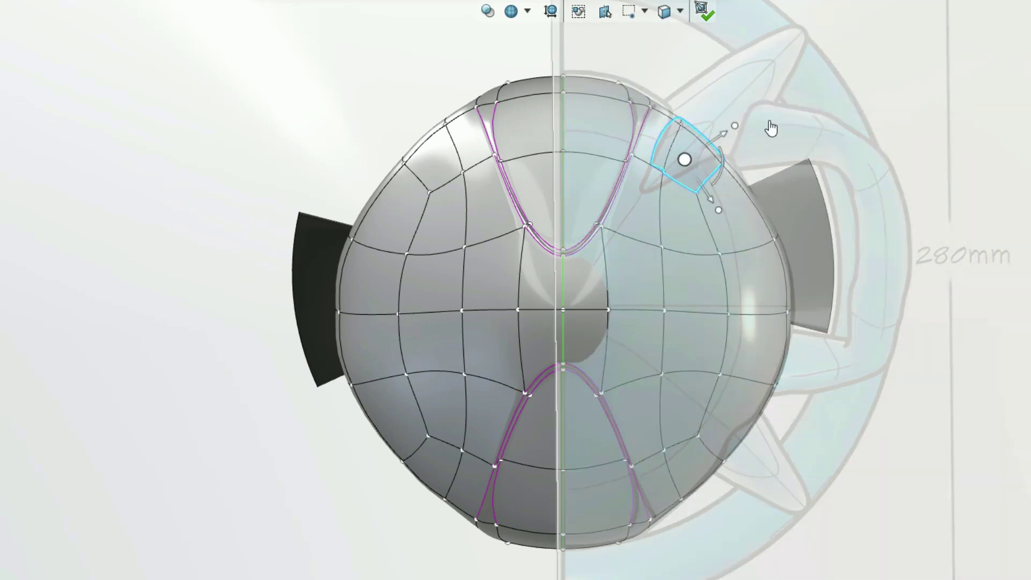
drag(735, 126, 781, 136)
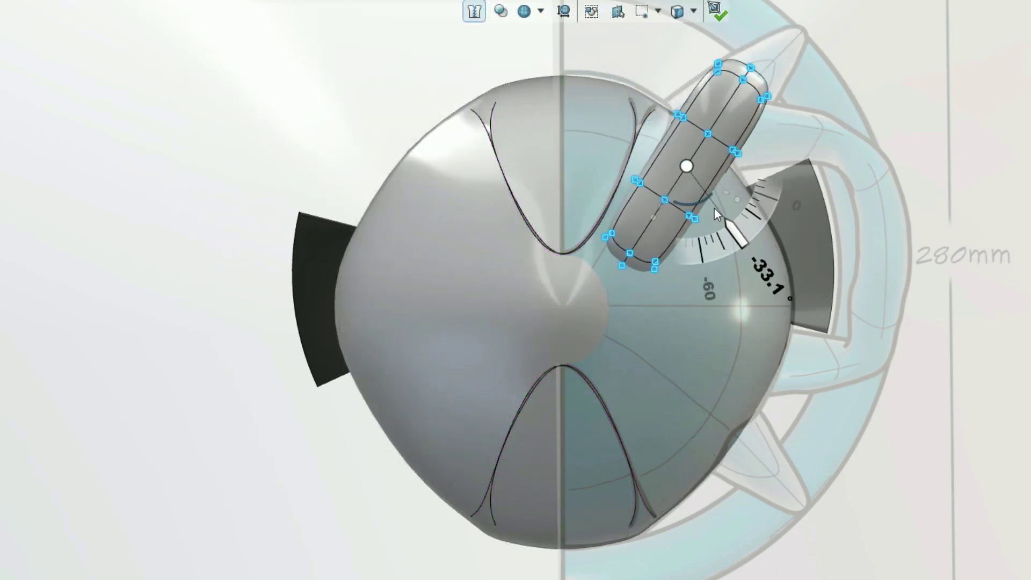
- Tilt the fin to a steeper angle and scale its tip vertices down to a point
drag(714, 208, 703, 175)
drag(850, 92, 746, 16)
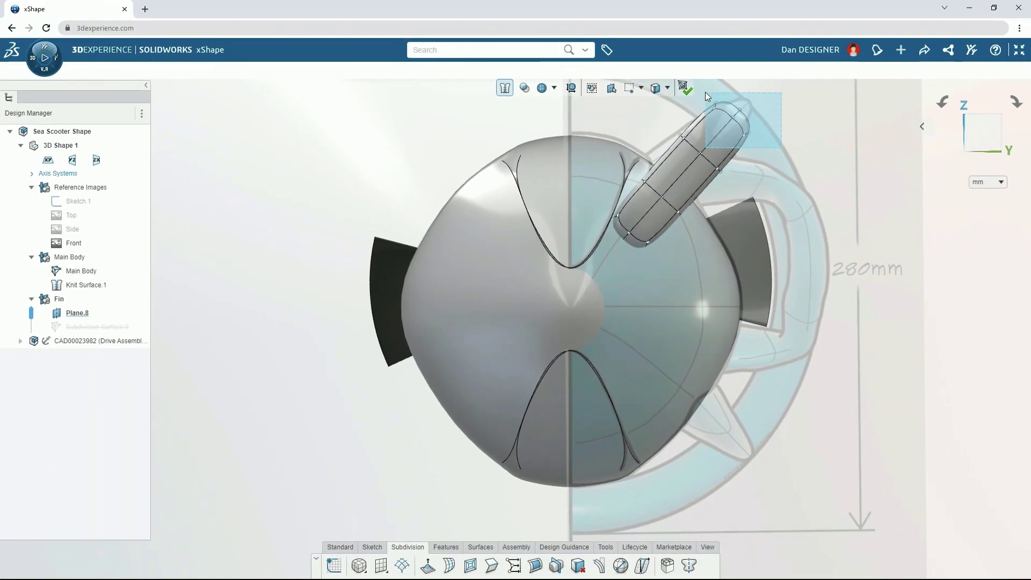
drag(705, 92, 705, 92)
drag(762, 147, 745, 128)
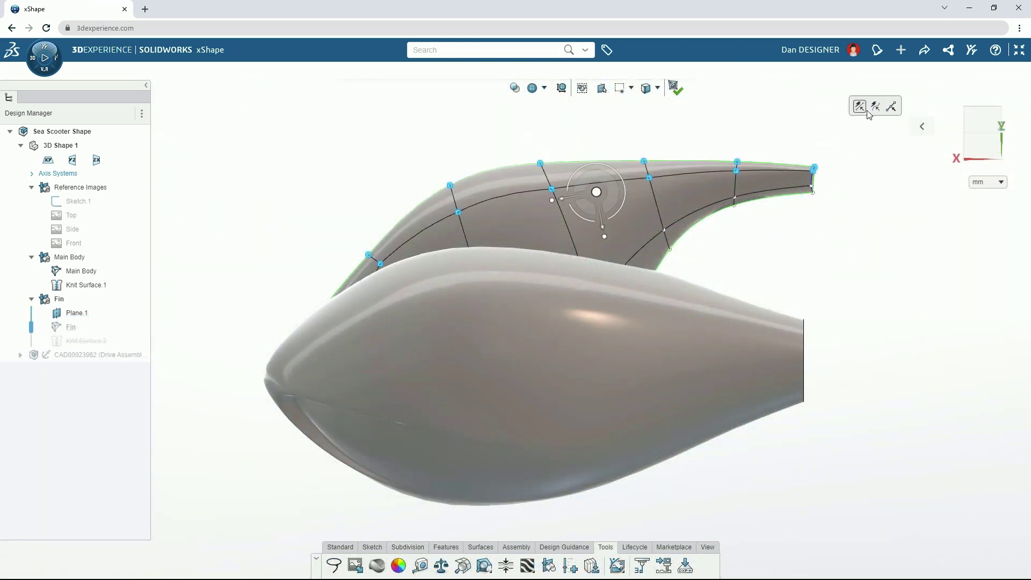
- Sketch a Quick Align curve along the fin's top edge and finish the fin as Knit Surface.2
click(864, 109)
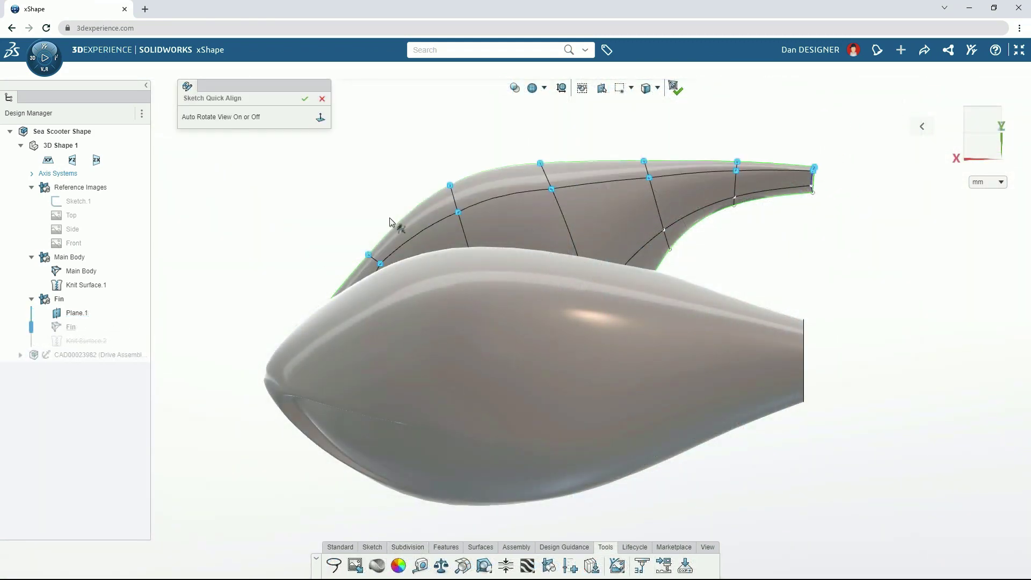
mouse_move(361, 252)
mouse_down()
mouse_move(501, 191)
mouse_move(656, 173)
mouse_move(823, 171)
mouse_up()
click(304, 99)
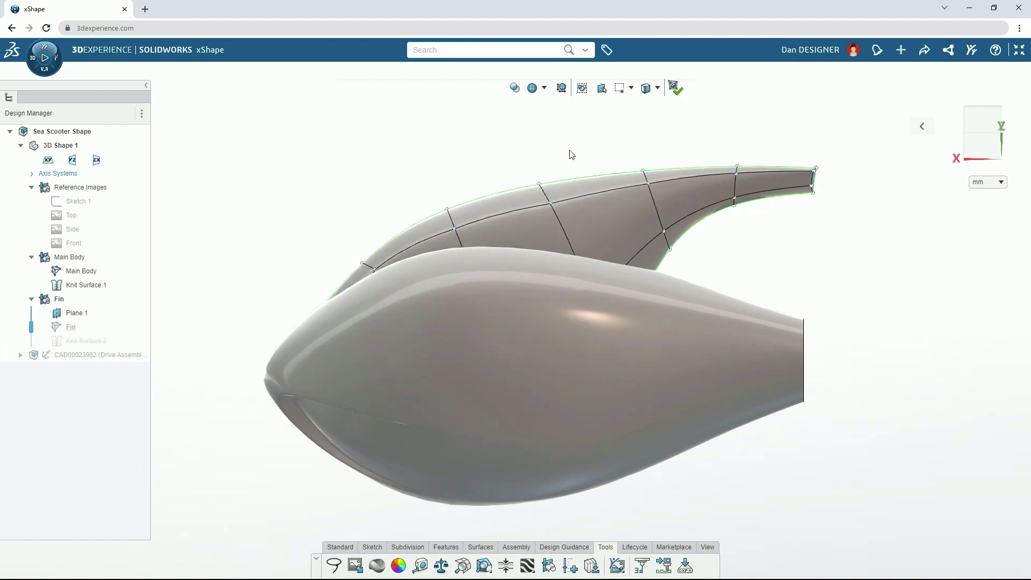
click(675, 88)
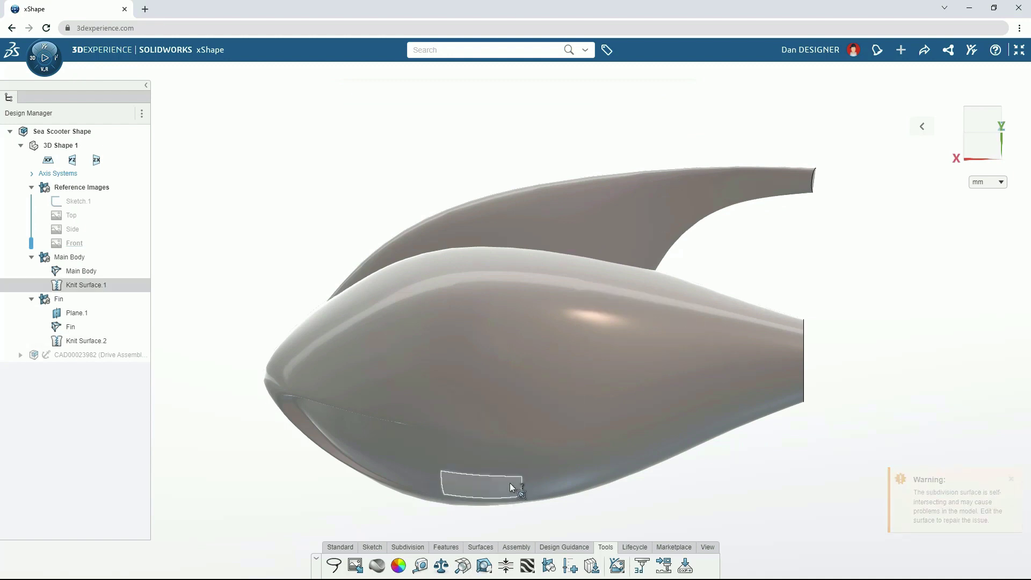
- Reopen the fin cage and fix the self-intersecting edge near the fin tip
double_click(574, 237)
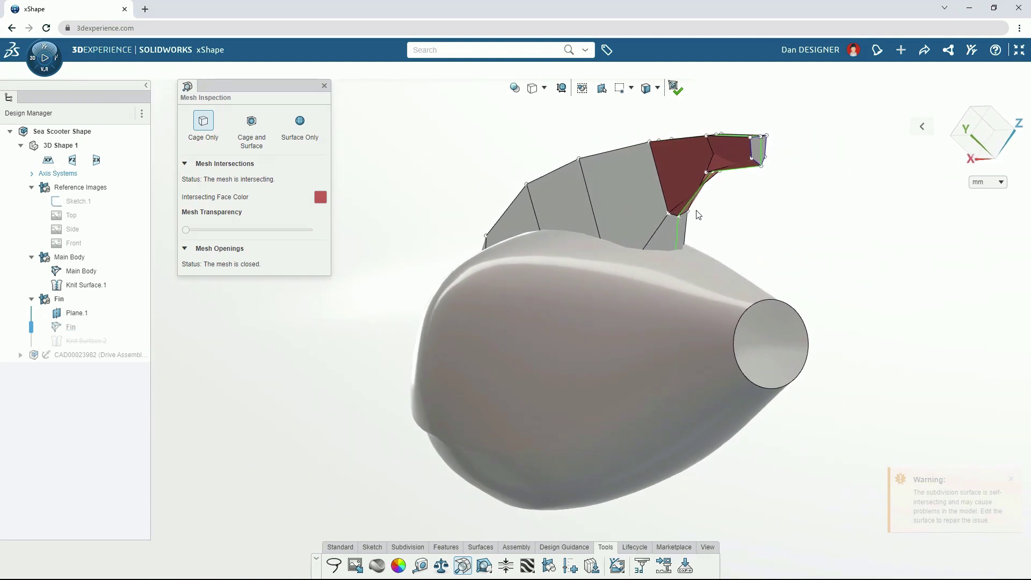
click(705, 173)
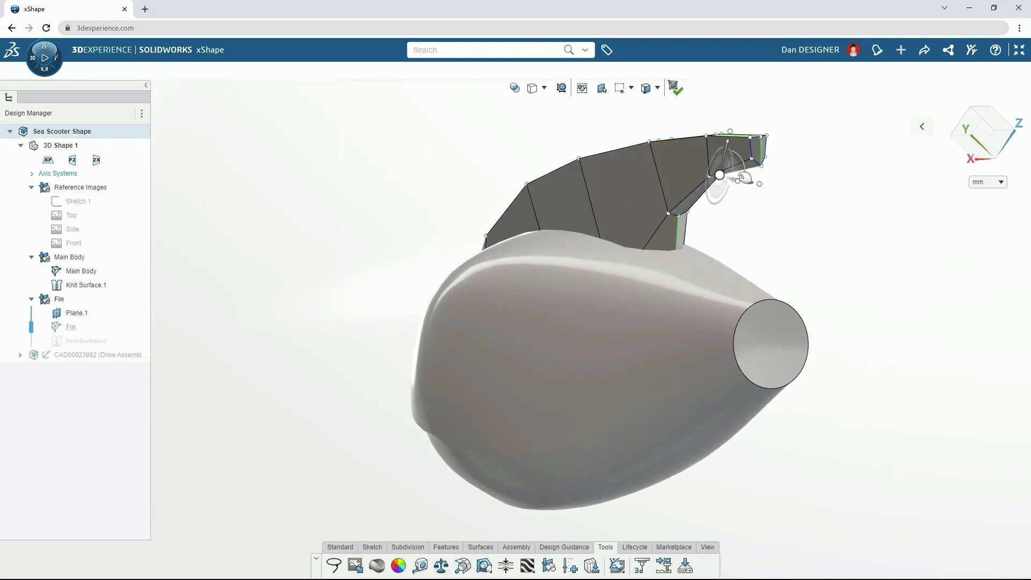
key(Escape)
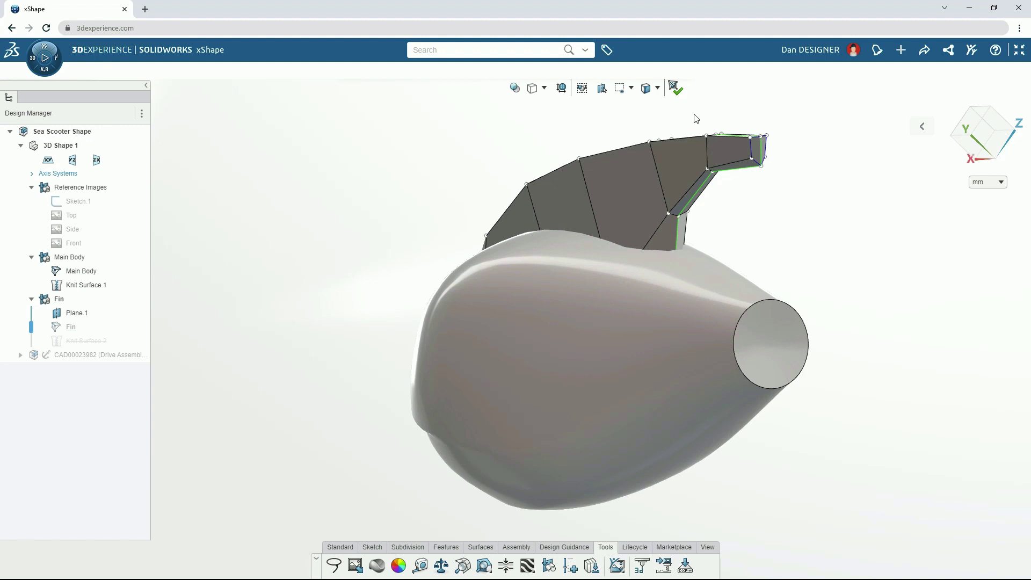
click(674, 89)
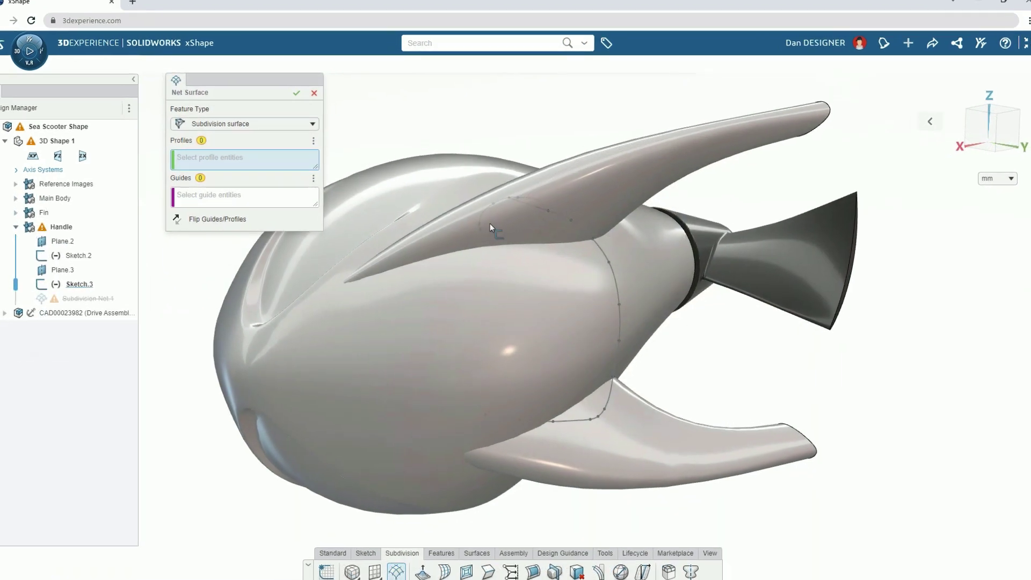
- Build the handle net surface from profile Curve.1 and guide Curve.2 with 20 segments
click(489, 225)
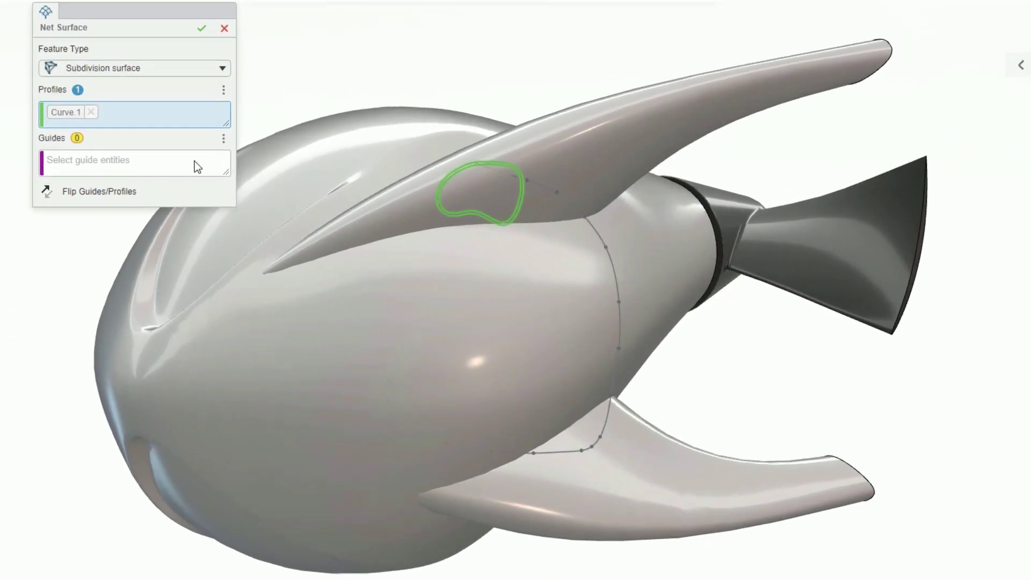
click(194, 161)
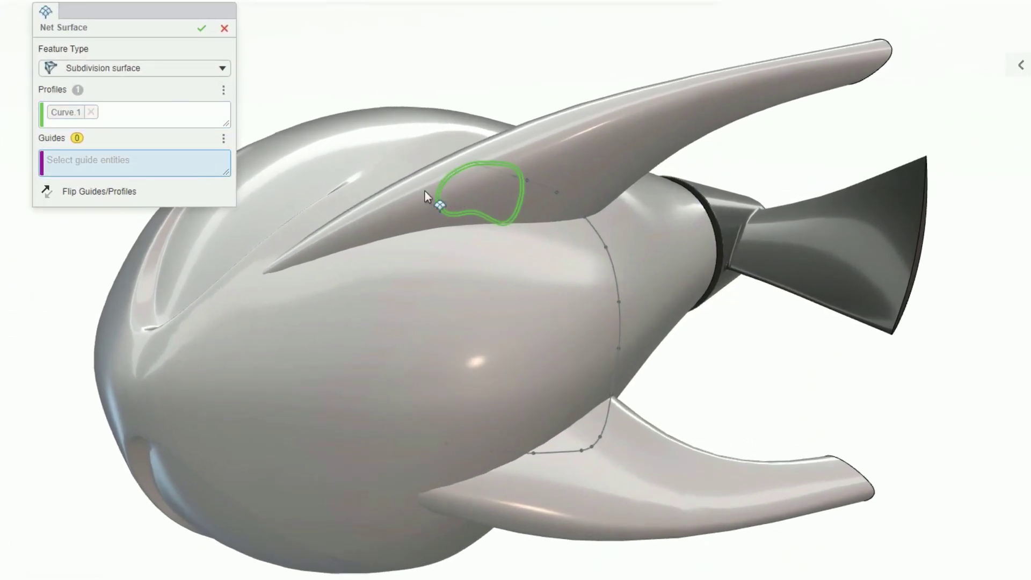
click(538, 188)
click(525, 255)
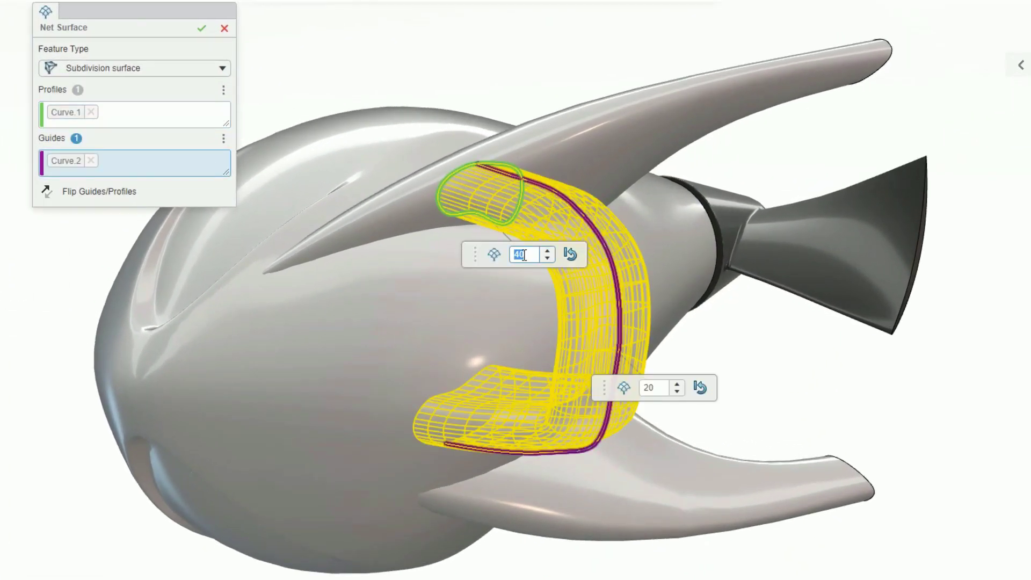
text(20)
key(Return)
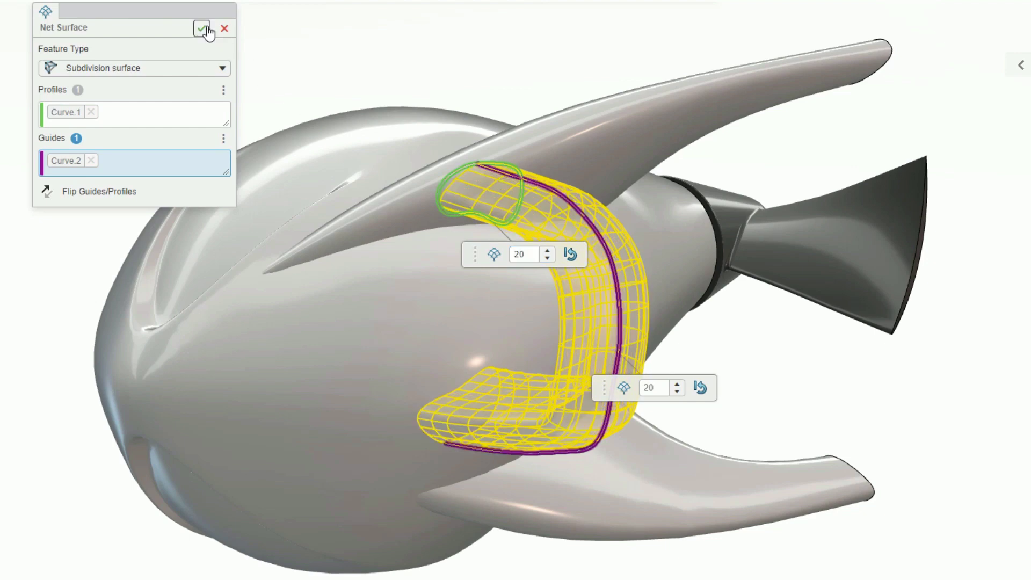
click(202, 28)
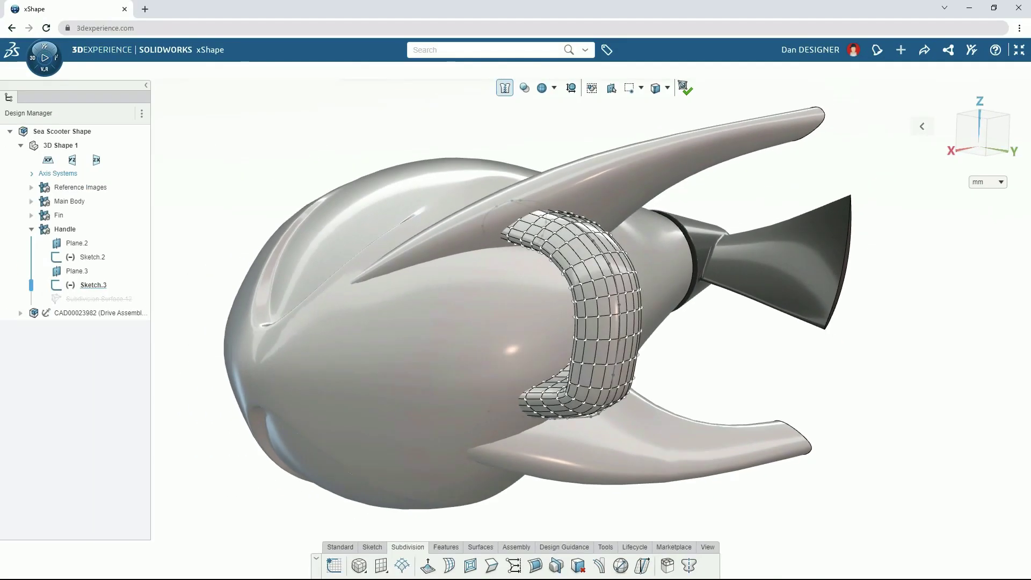
middle_drag(537, 247, 577, 243)
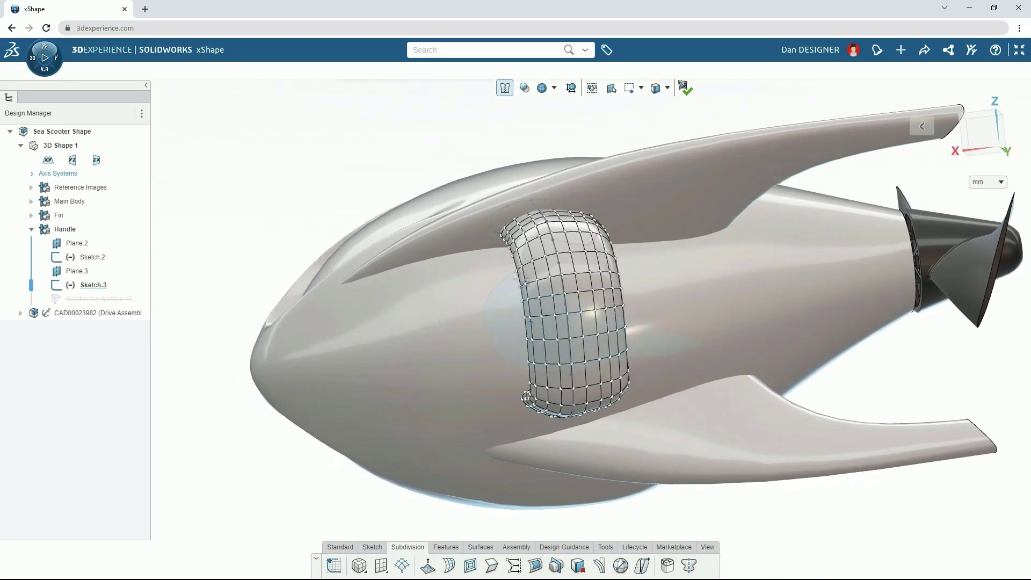
- Select all the handle's cage points and rotate them by -5.56°
click(633, 263)
click(667, 566)
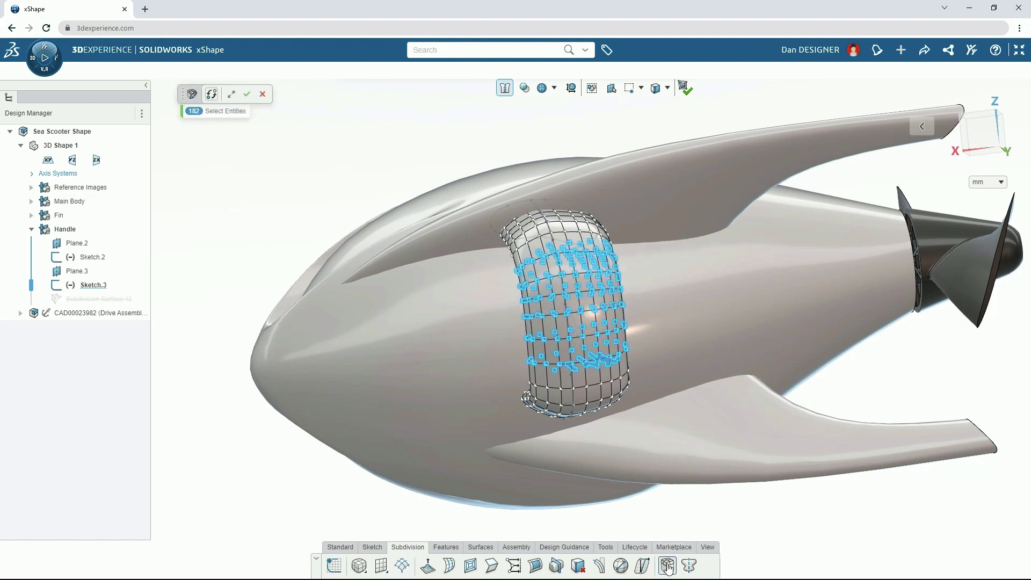
click(249, 99)
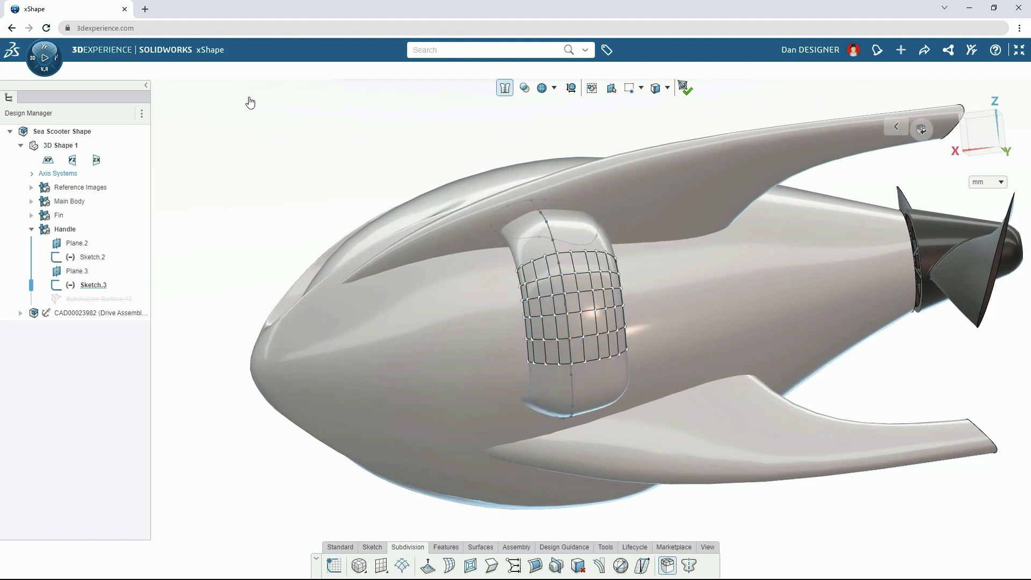
drag(419, 163, 687, 389)
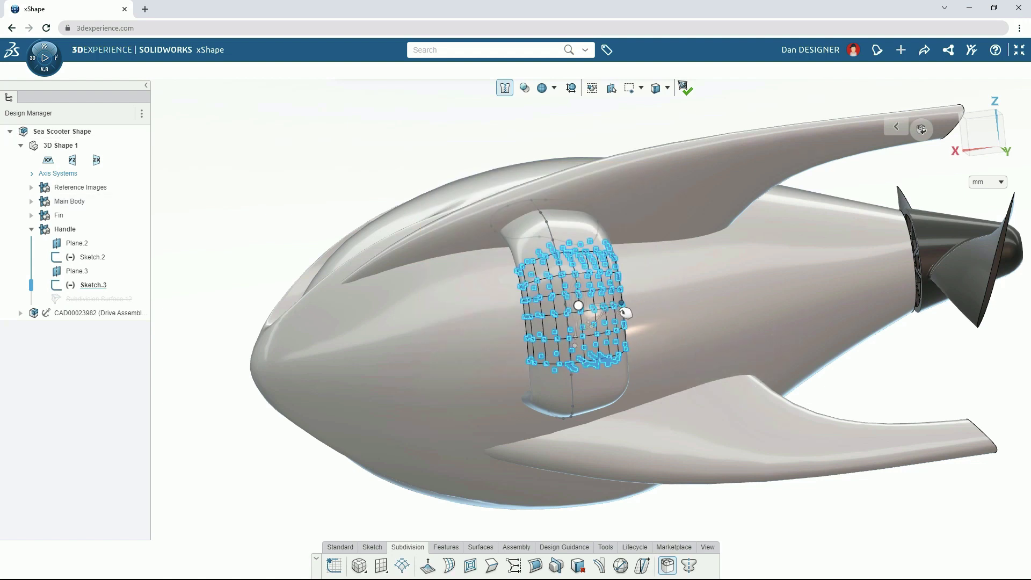
drag(622, 307, 613, 317)
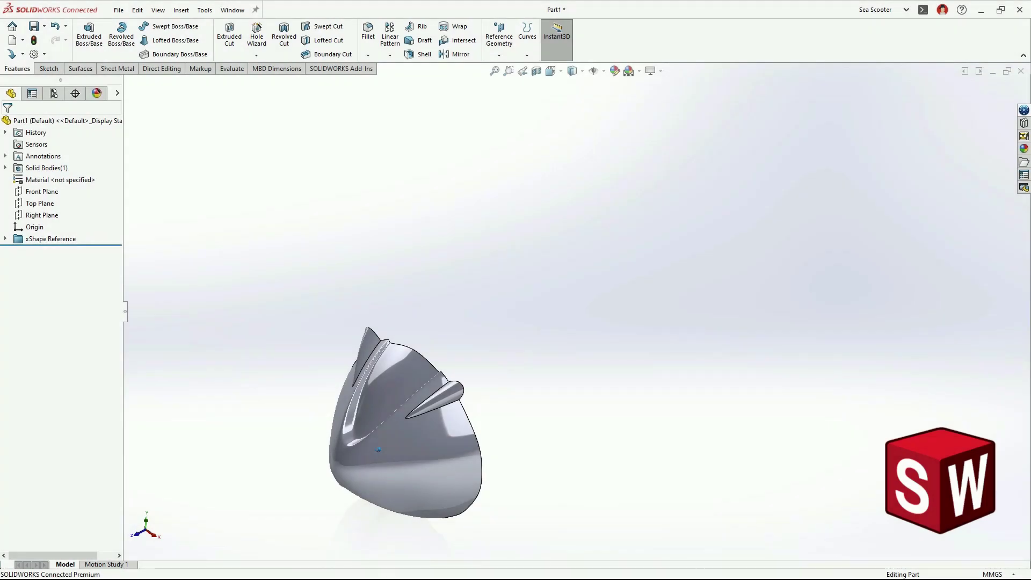
- Shell Part1 to 0.500mm thickness with the flat end face removed
key(ctrl+1)
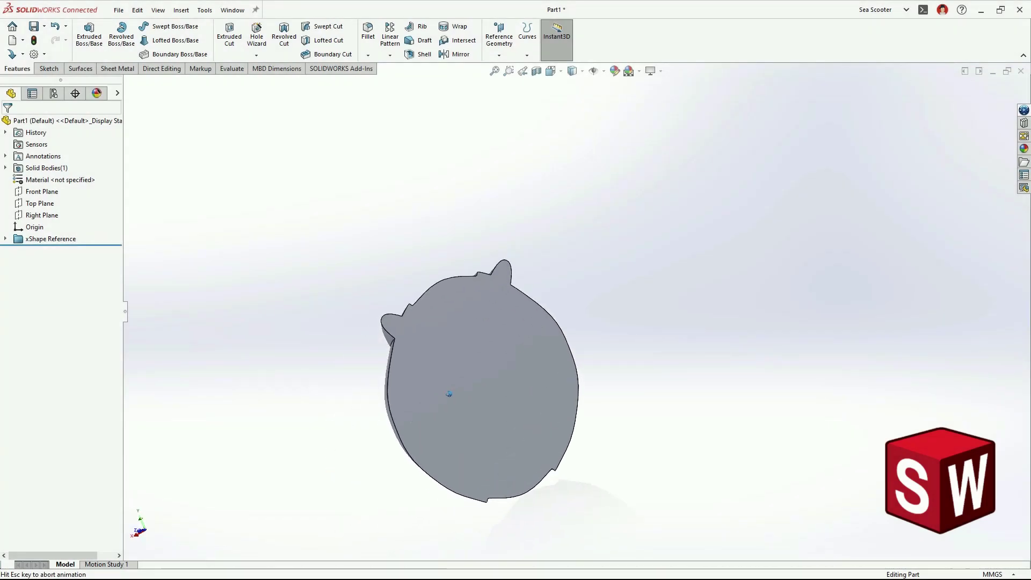
click(417, 54)
click(718, 333)
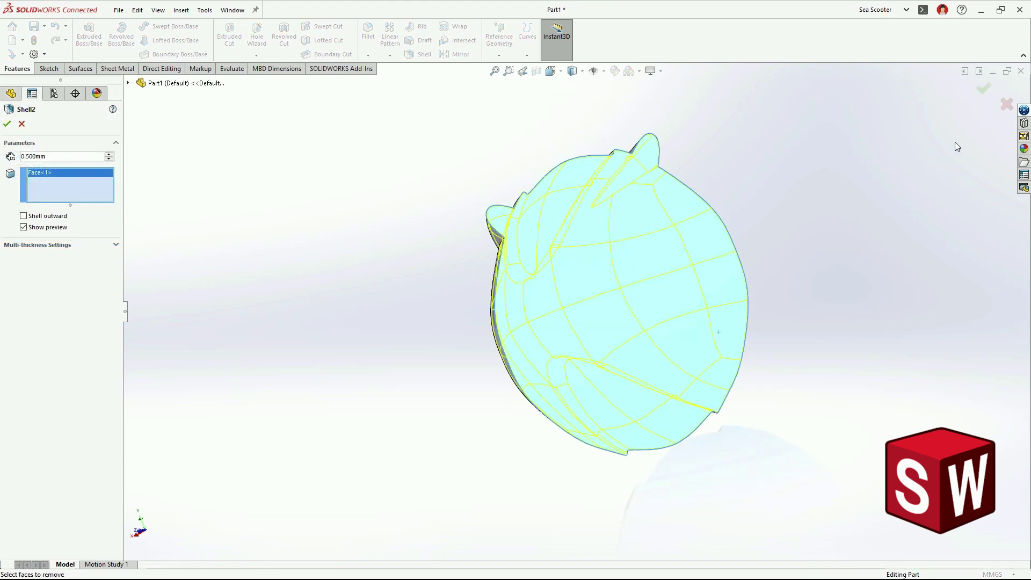
click(982, 87)
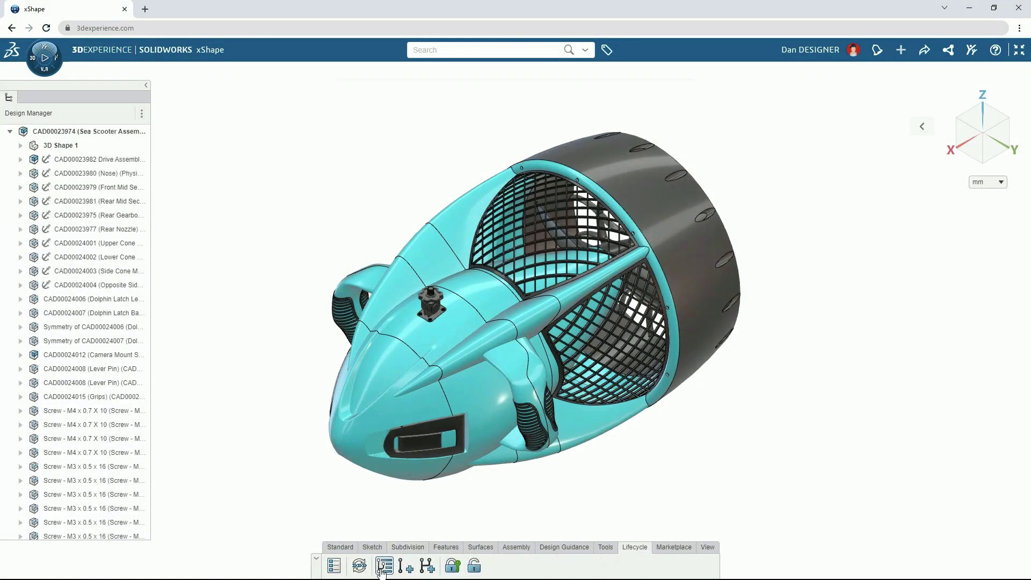
- Revise the Sea Scooter Assembly to A.2 with the comment 'Manufacturing details'
click(388, 564)
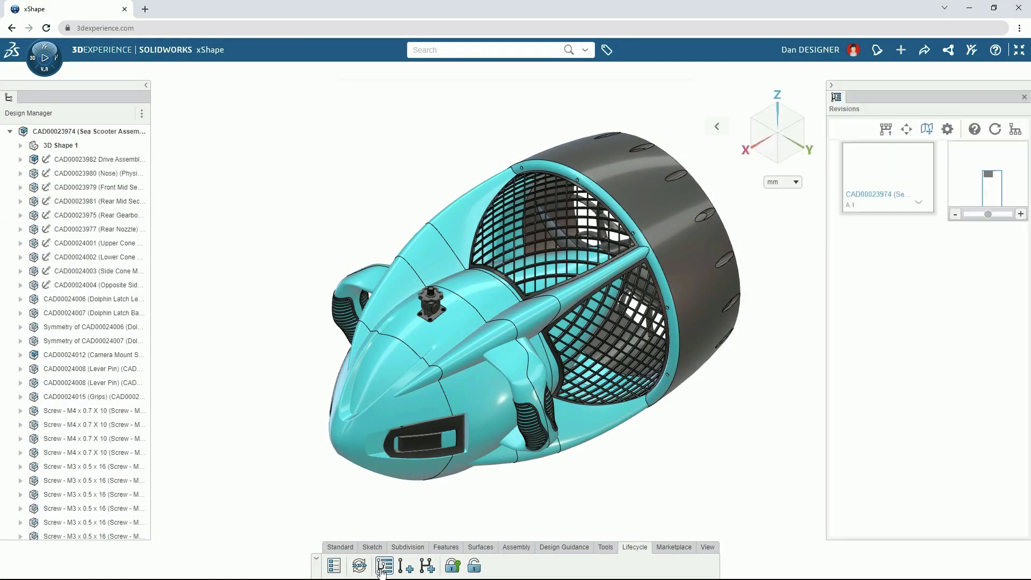
click(406, 564)
click(551, 320)
text(Manufacturing details)
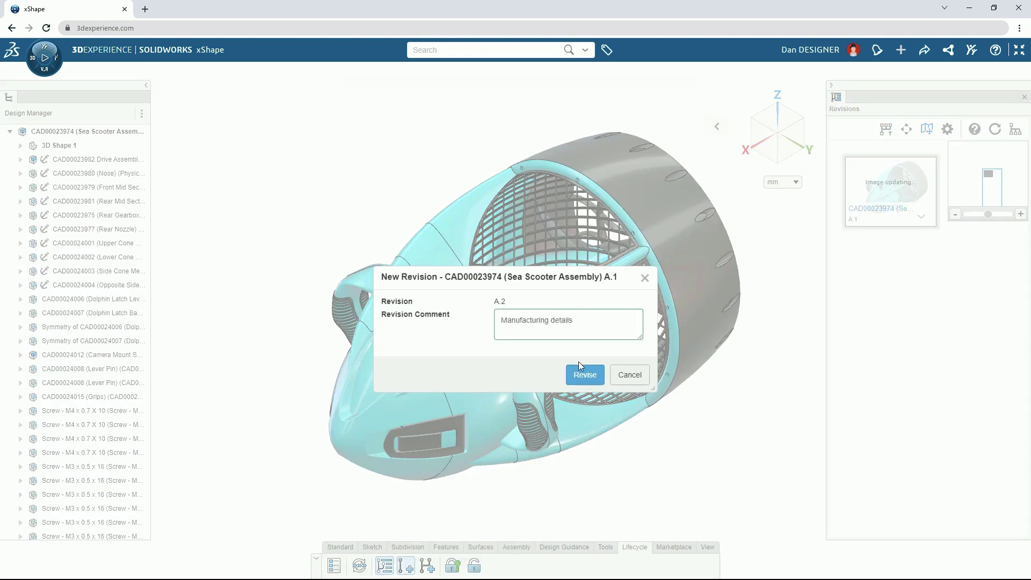
click(583, 373)
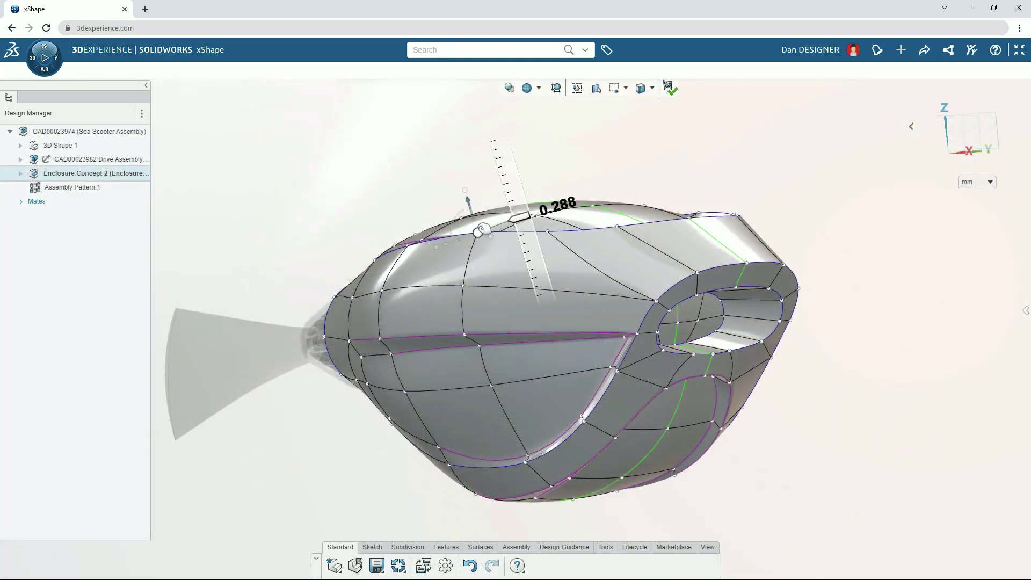
- Raise the top edge of Enclosure Concept 2 by 4.055 and exit subdivision editing
drag(483, 229, 486, 232)
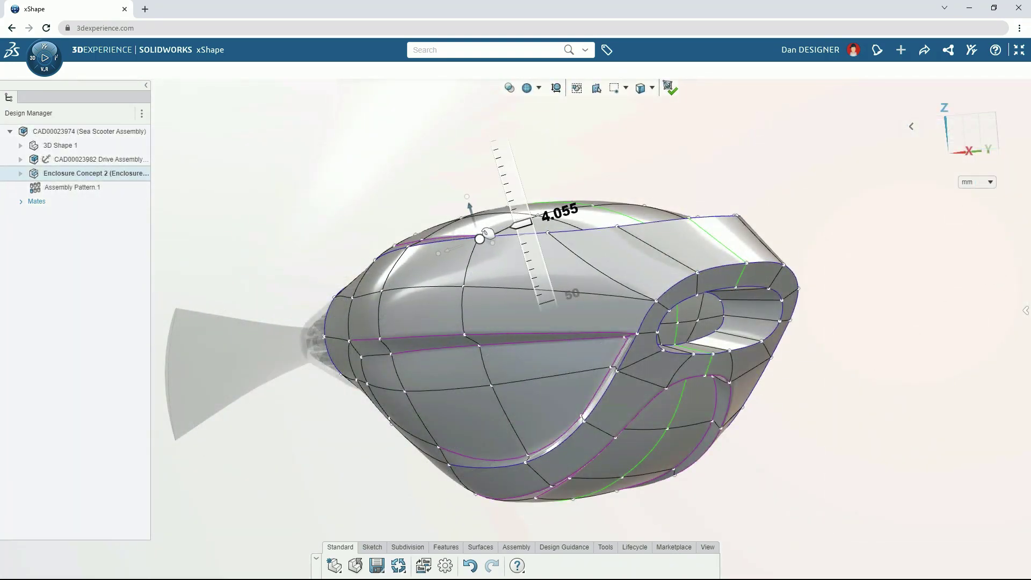
click(668, 89)
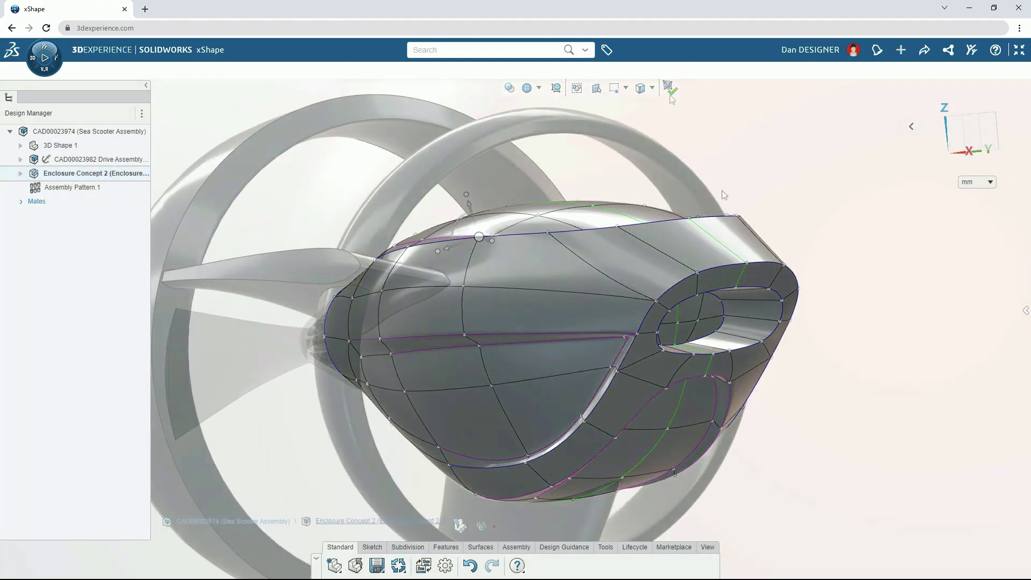